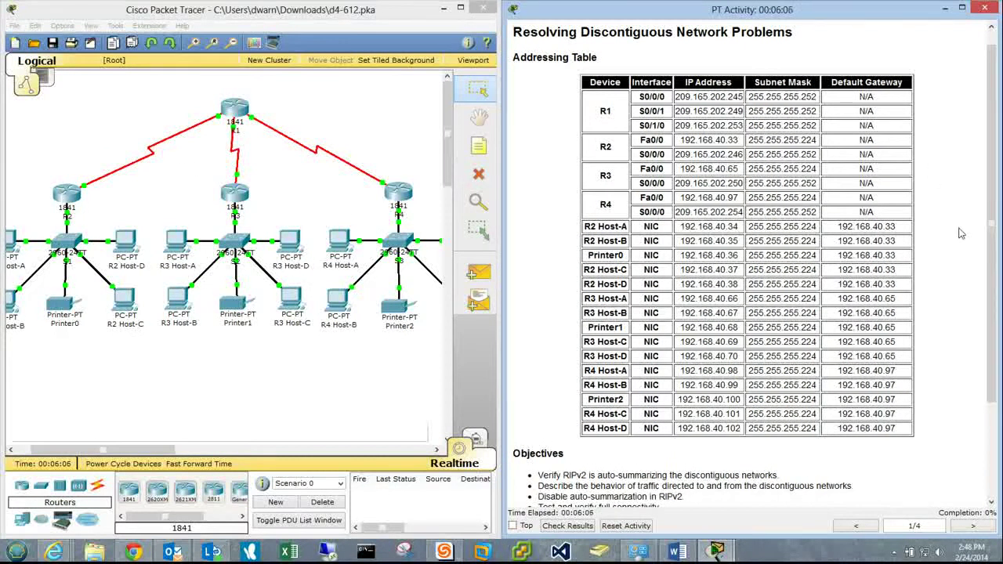
Scroll the activity instructions down to the Objectives section
left_click_drag(991, 226, 993, 335)
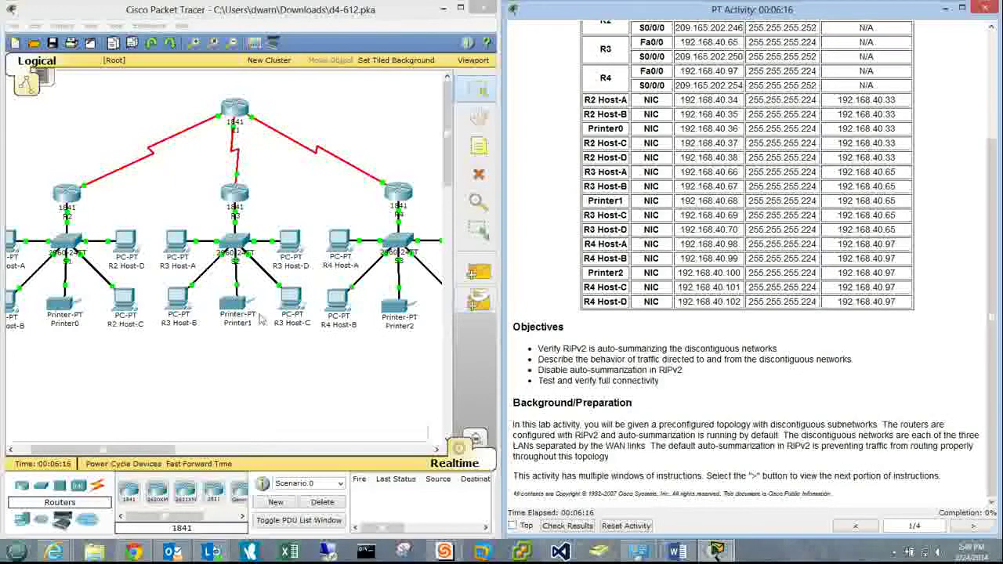
Bring up router R2's command line with a fresh console prompt
left_click(65, 196)
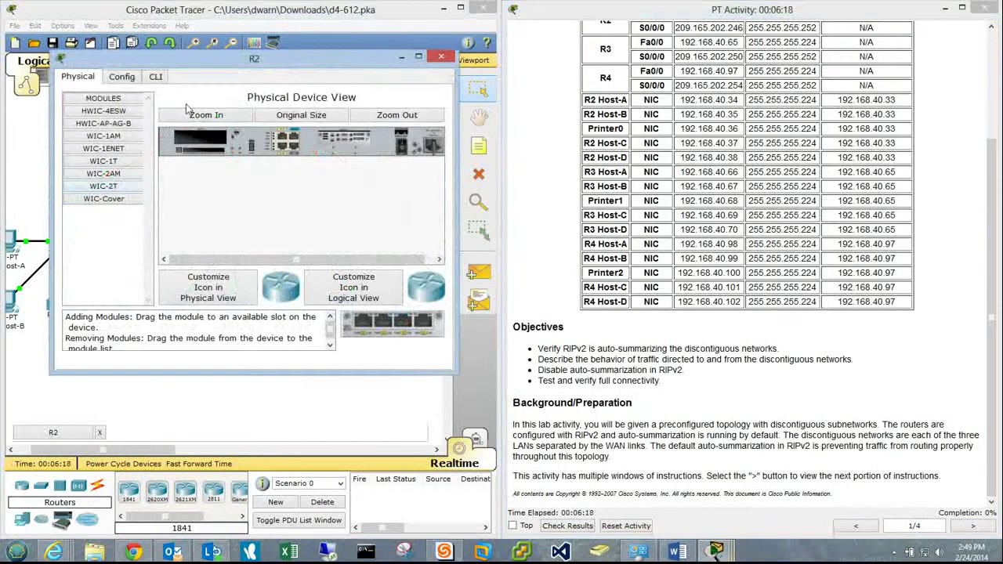
left_click_drag(209, 62, 186, 89)
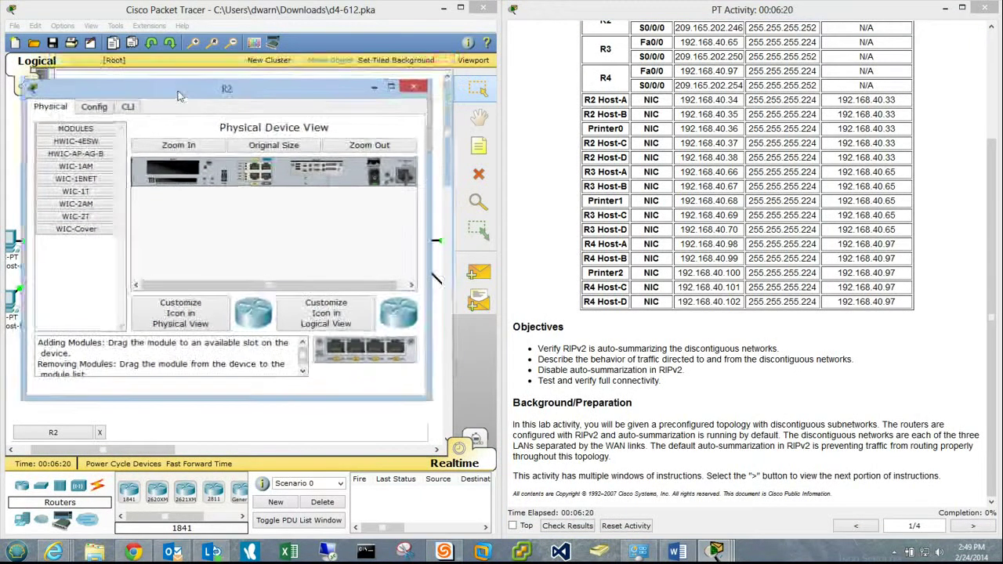
left_click(132, 110)
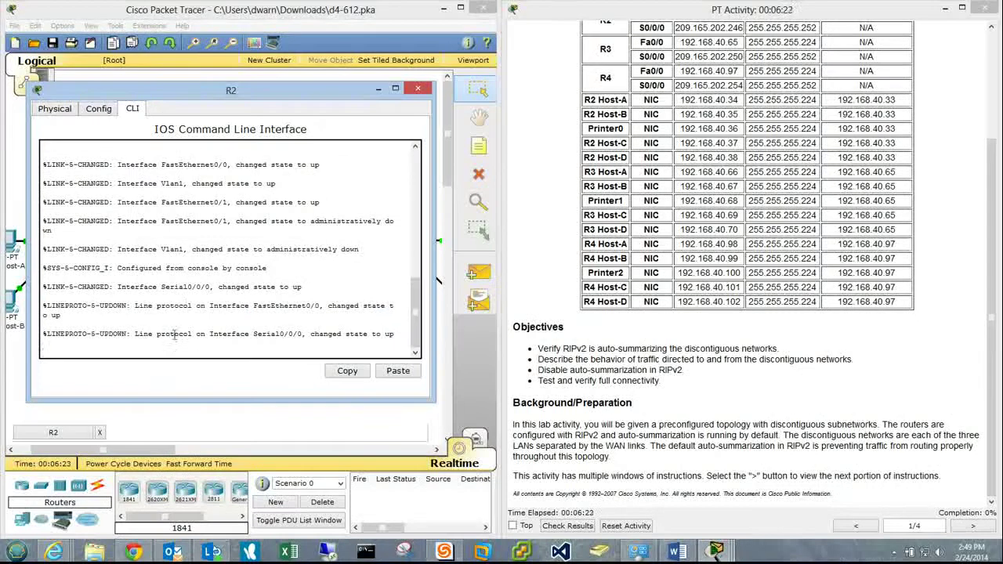
key("Return")
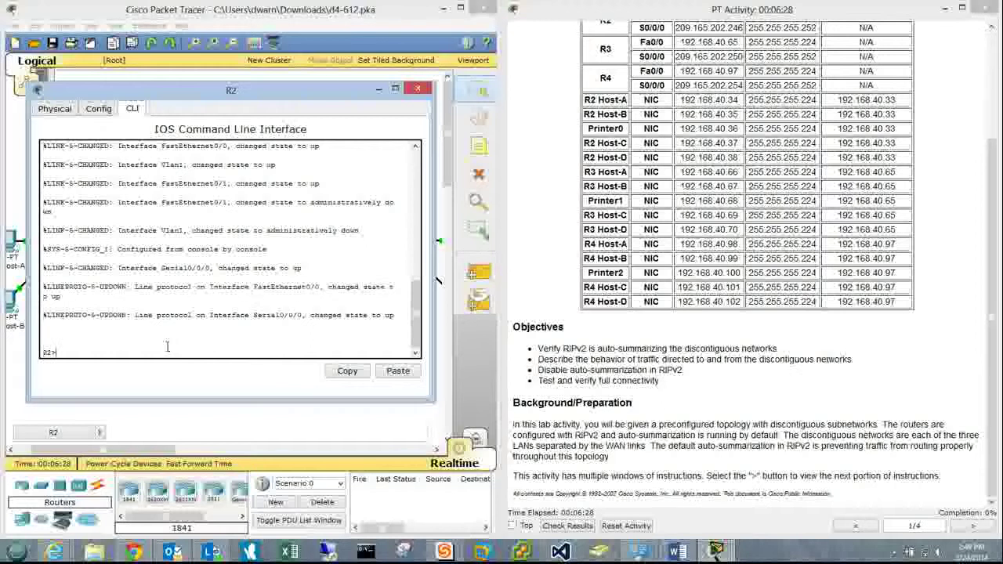
Enter privileged mode on R2 and ping 192.168.40.100, getting 2 of 5 replies
type("en")
key("Return")
type("ping 192.168.")
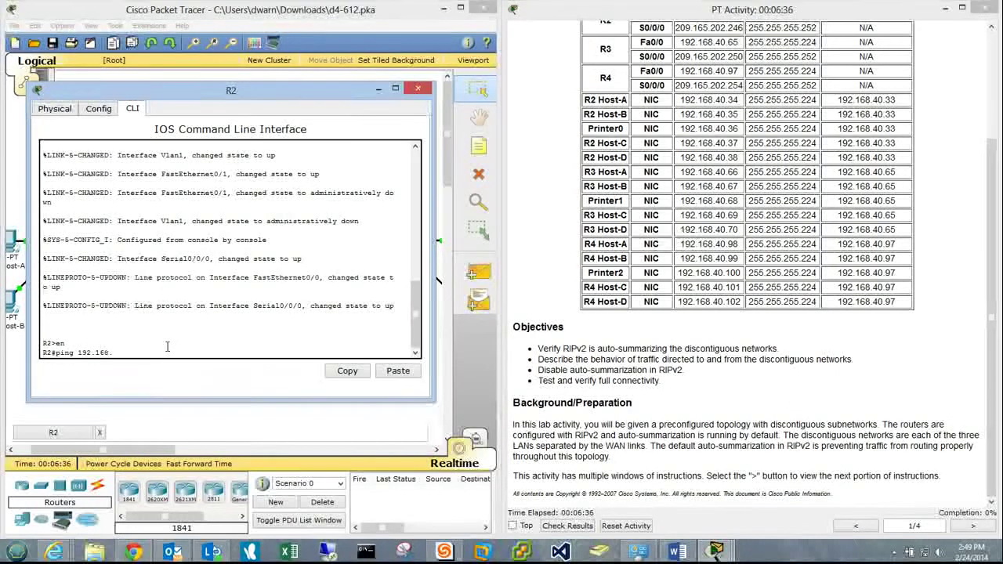
type("403")
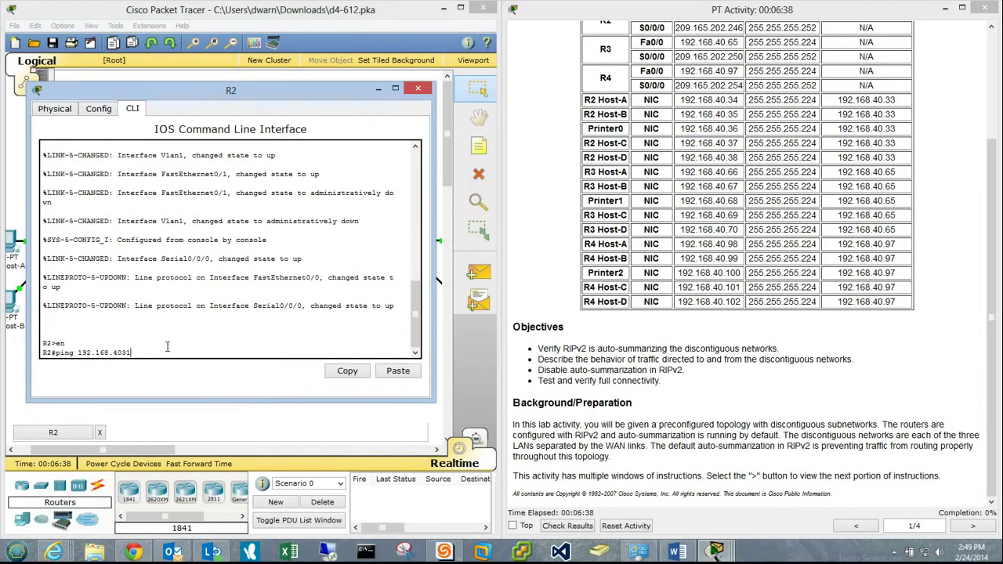
type("1")
key("BackSpace")
key("BackSpace")
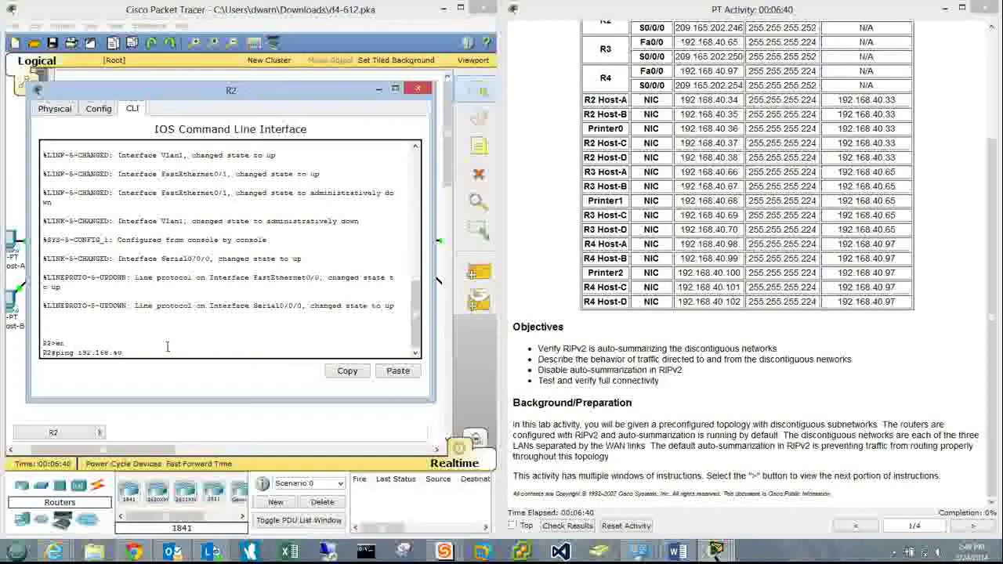
type(".100")
key("Return")
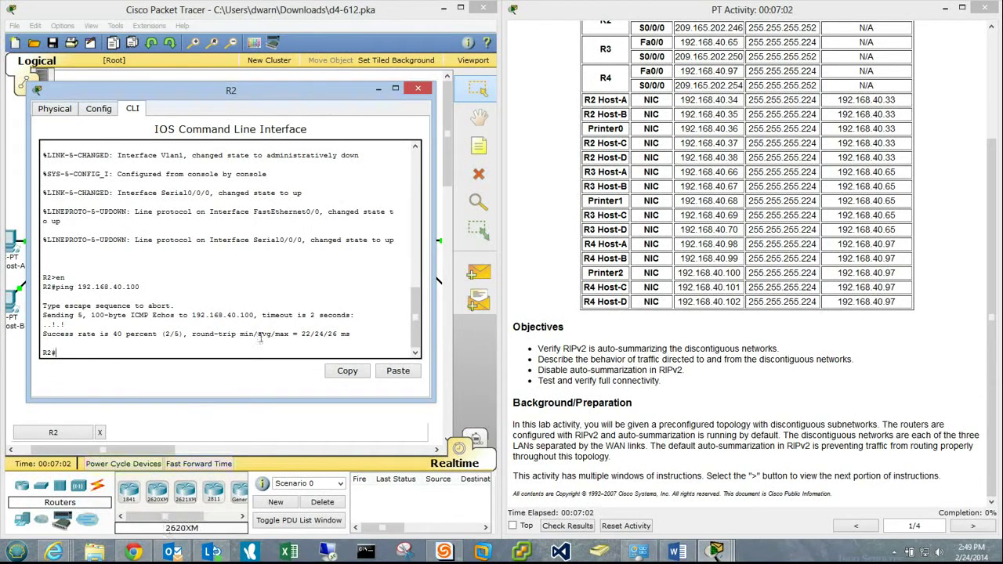
Close R2, then on R1's CLI enter privileged mode and run show ip protocols
left_click(421, 88)
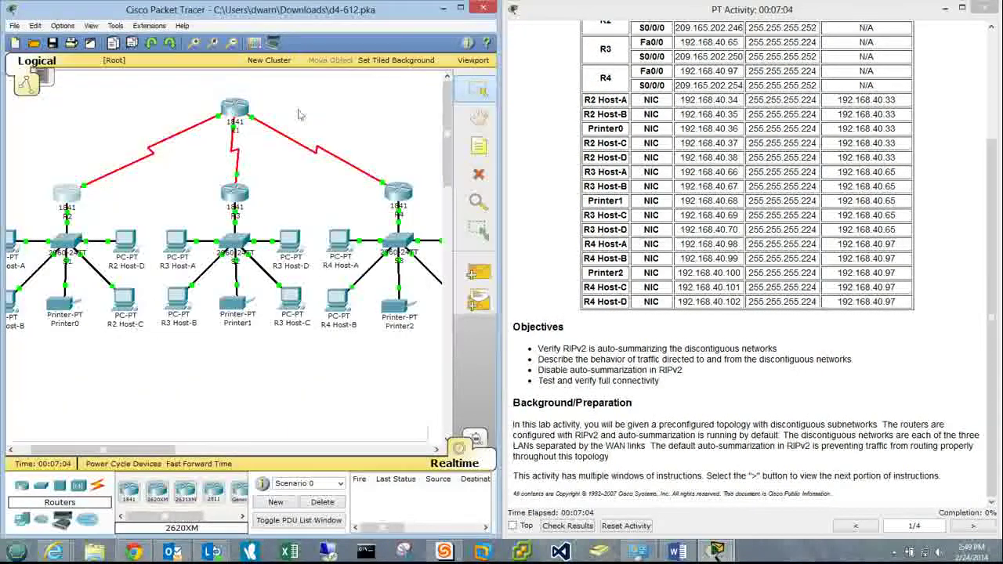
left_click(230, 110)
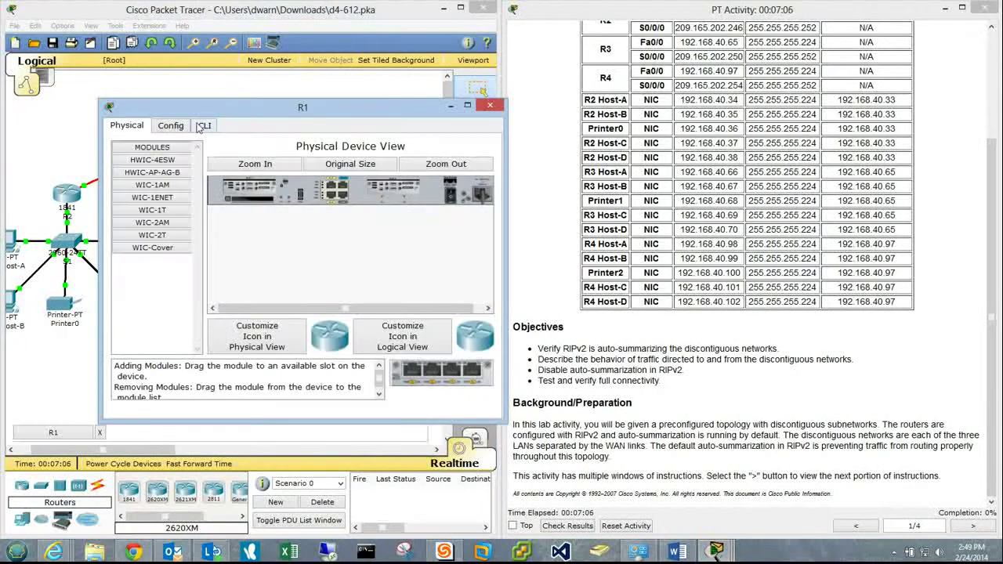
left_click(203, 126)
key("Return")
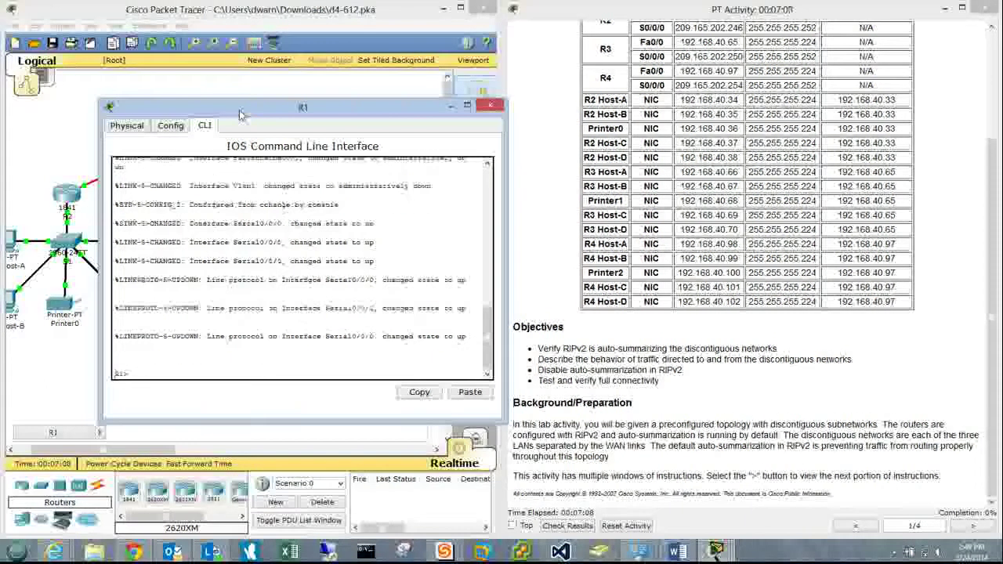
type("en")
key("Return")
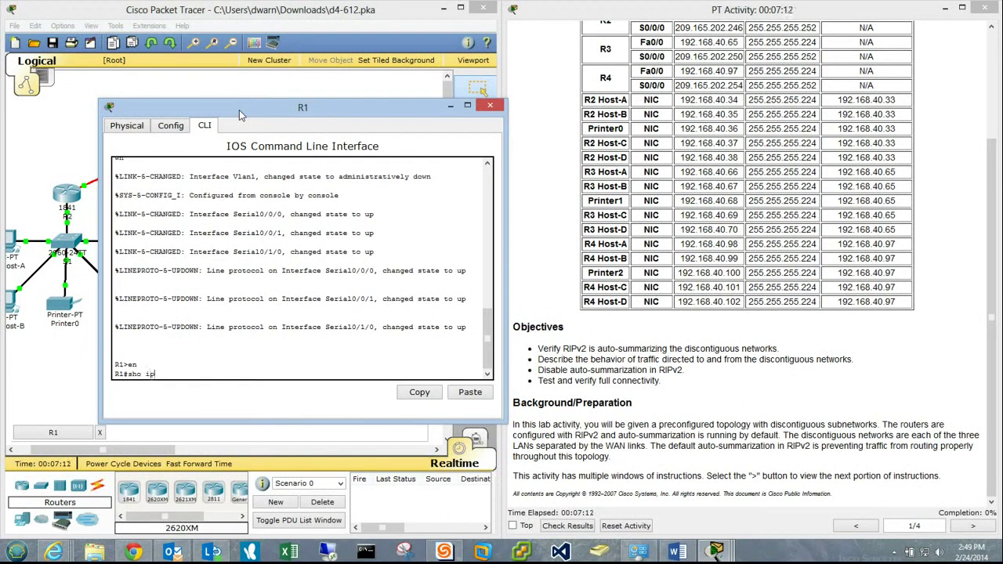
type("sho ip ?")
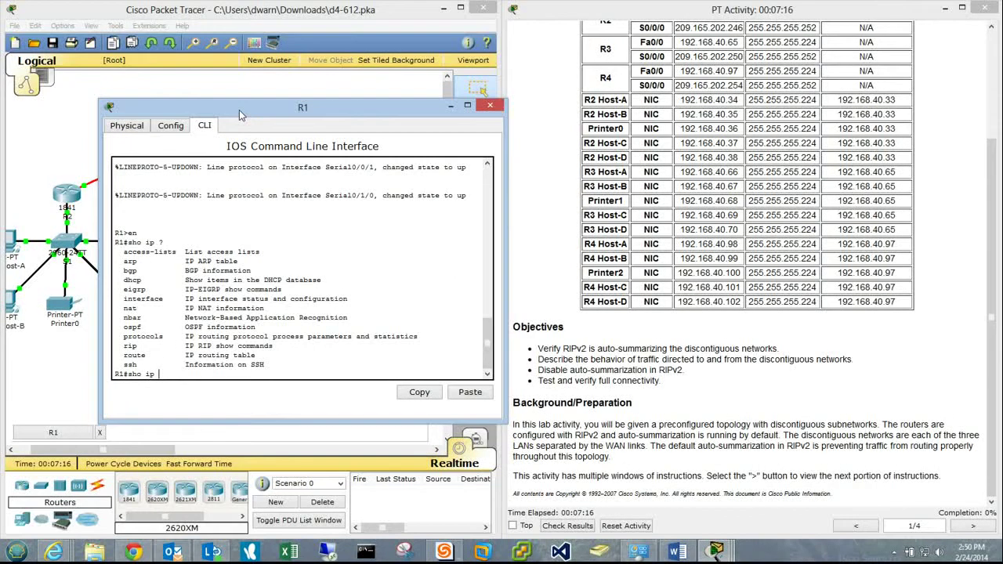
type("prot")
key("Return")
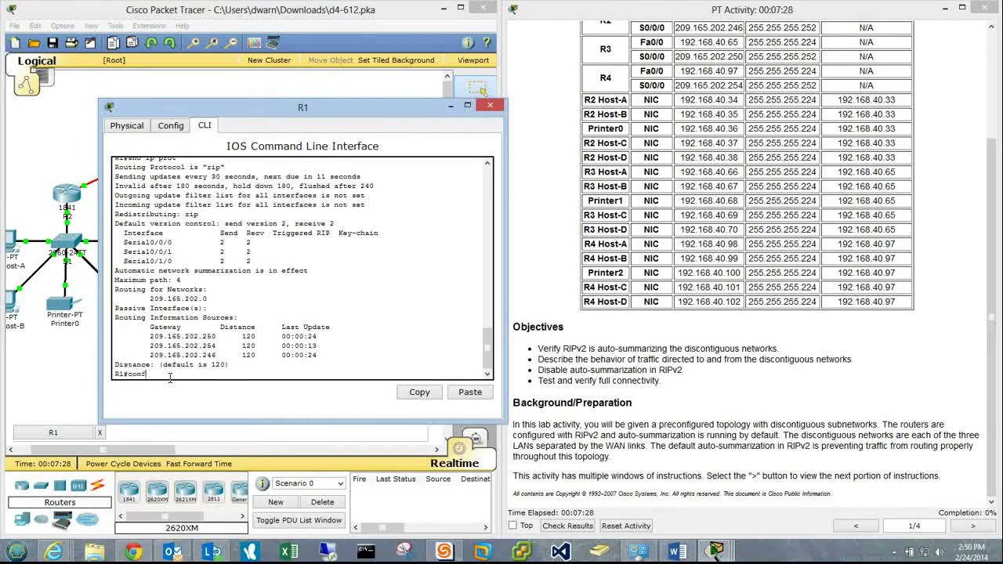
On R1, apply no auto-summary under router rip and end configuration
key("Return")
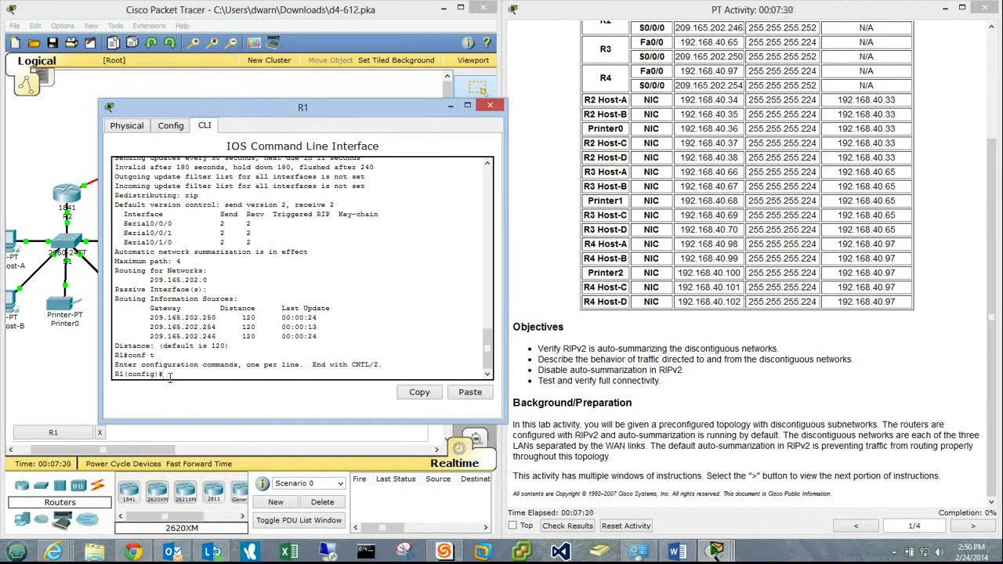
type("router rip")
key("Return")
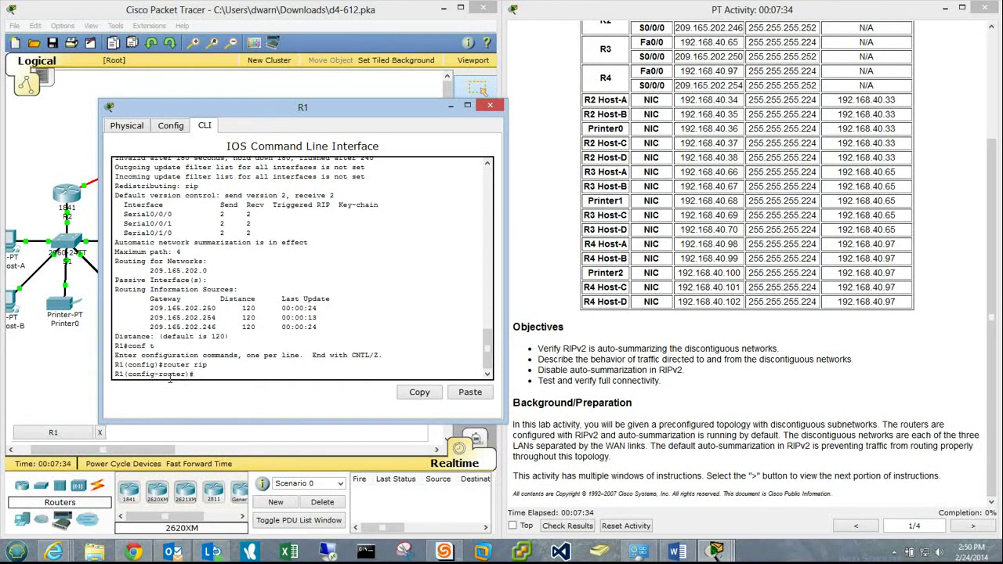
type("no au")
key("Tab")
key("Return")
type("end")
key("Return")
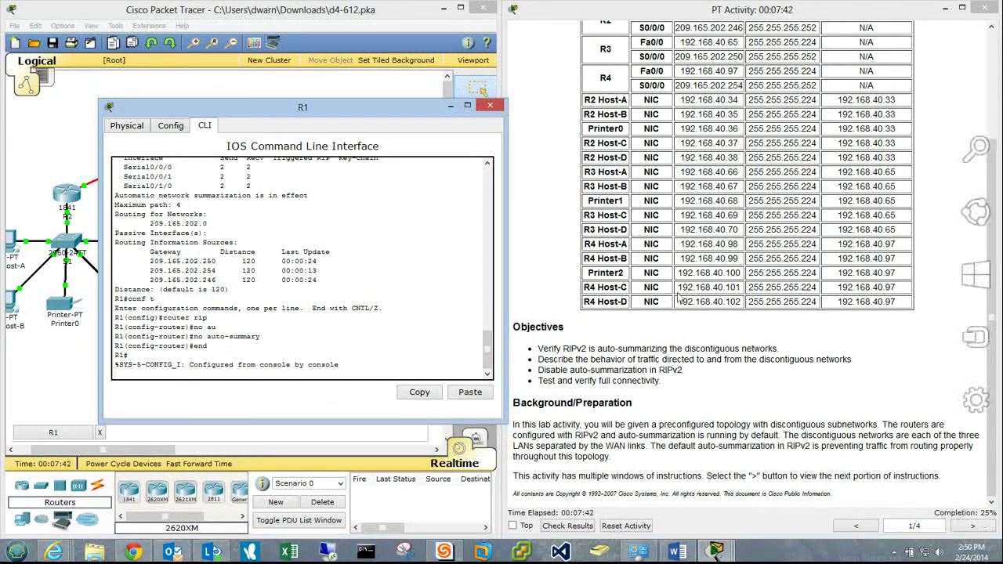
Close R1 and enter global configuration mode on R2's command line
left_click(486, 111)
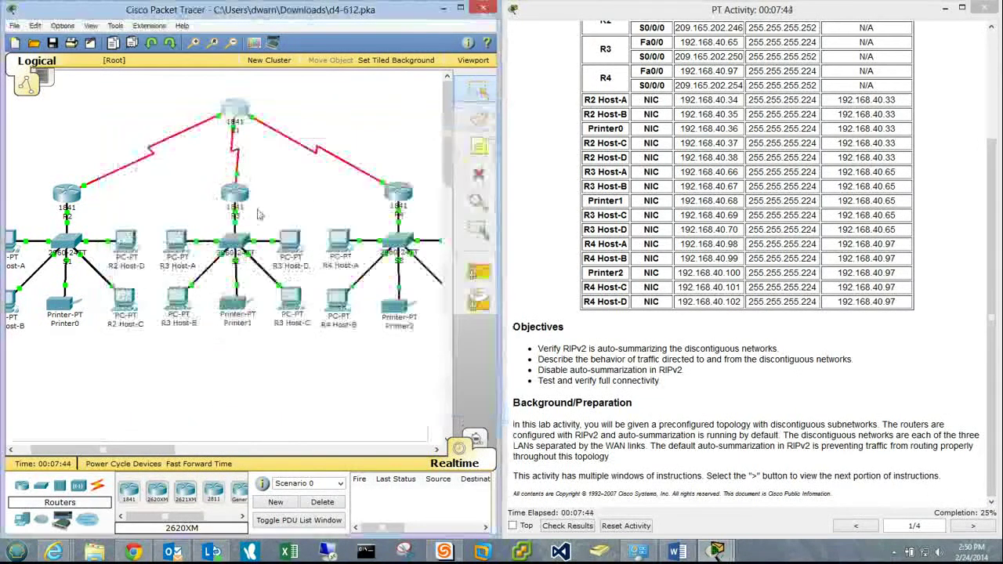
left_click(69, 192)
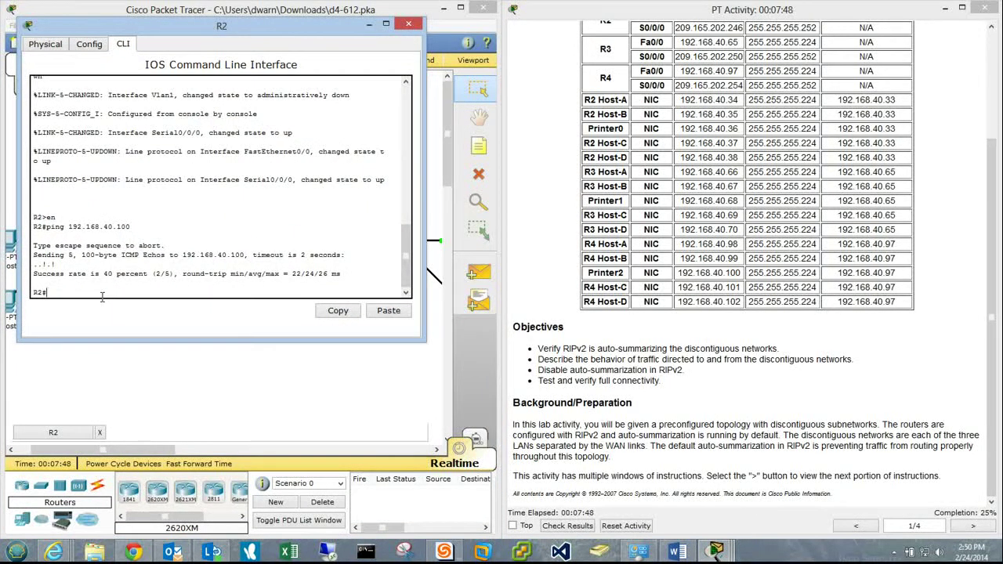
key("Return")
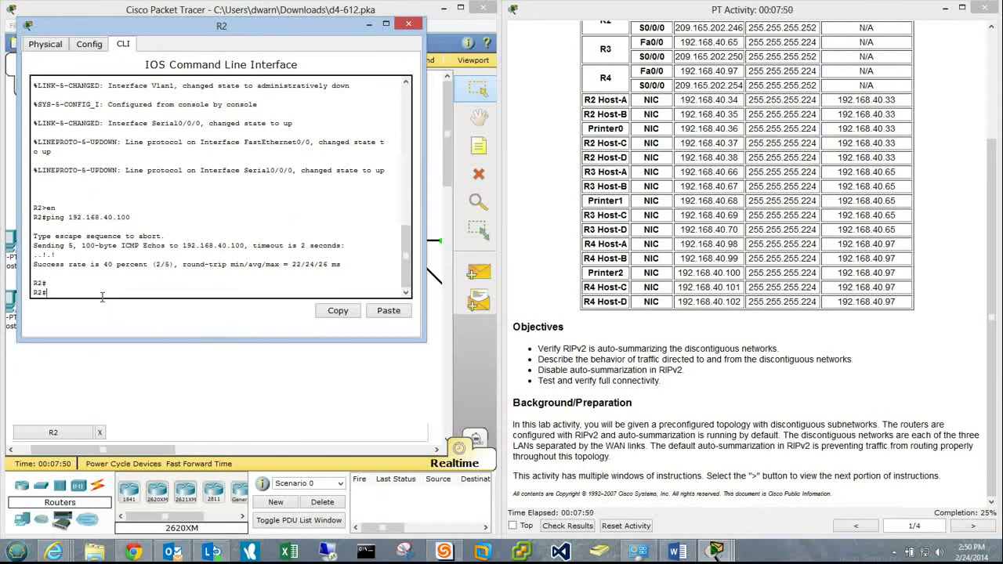
type("conf t")
key("Return")
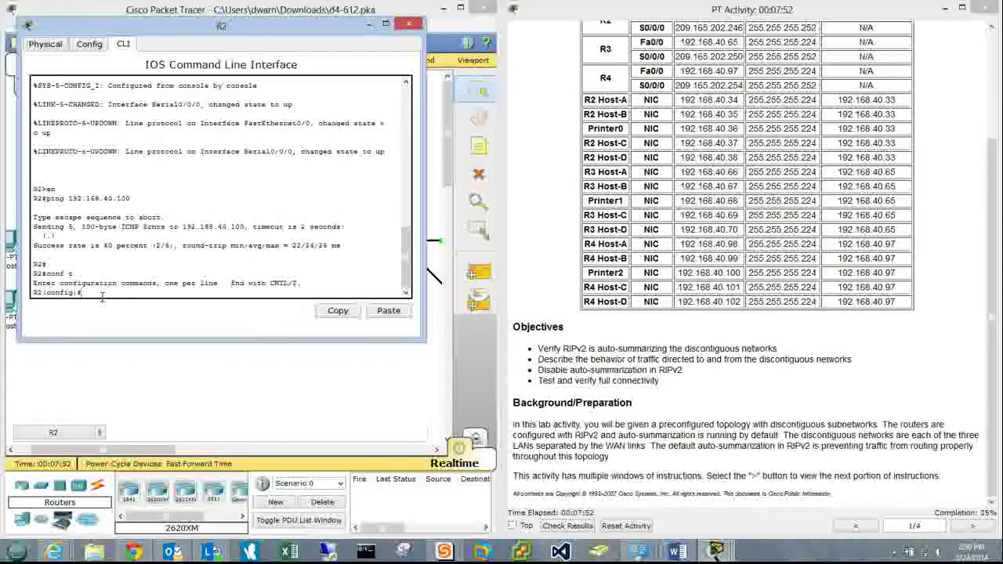
Apply no auto-summary under router rip on R2 and end configuration
type("router rip")
key("Return")
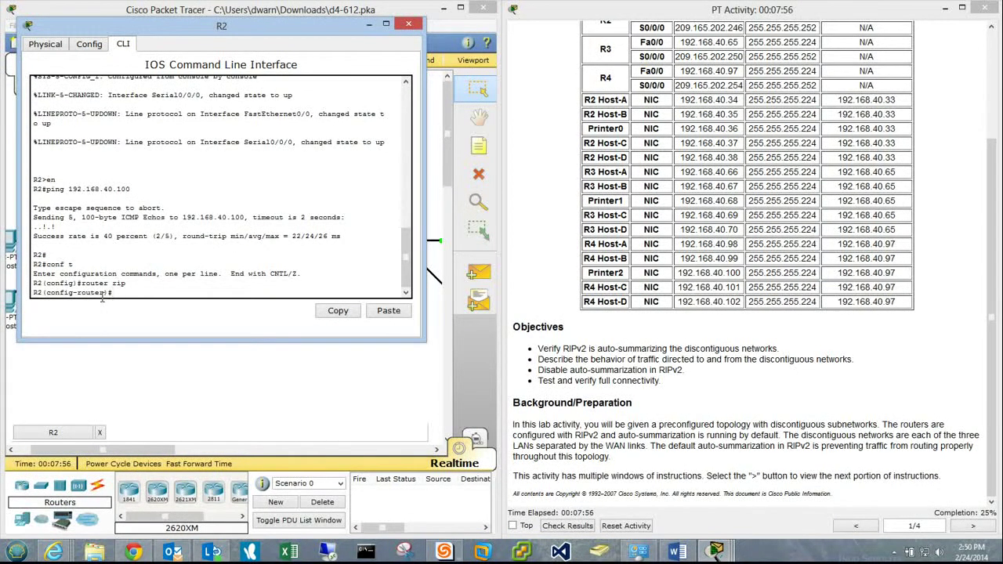
type("no s")
key("BackSpace")
type("au")
key("Tab")
key("Return")
type("e")
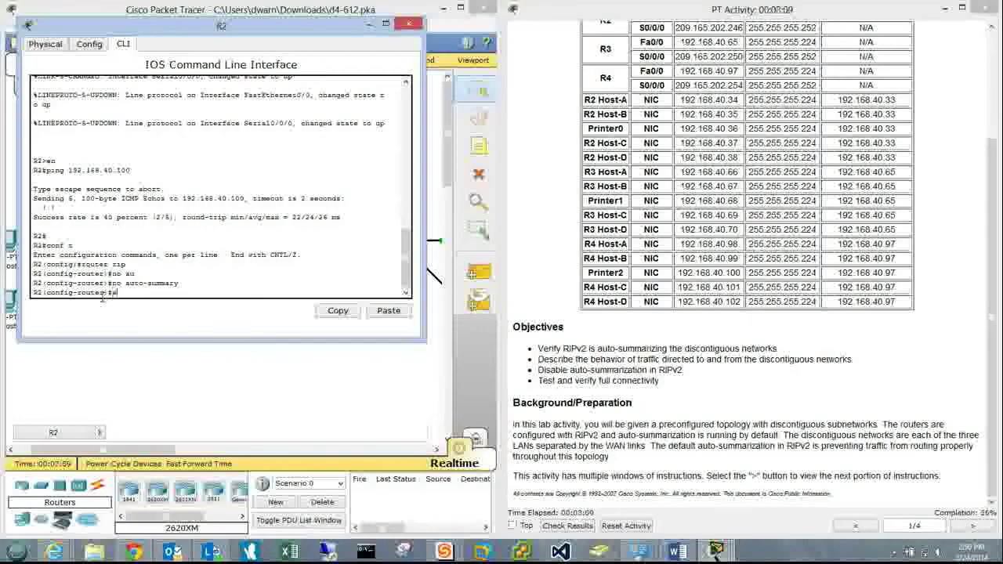
type("nd")
key("Return")
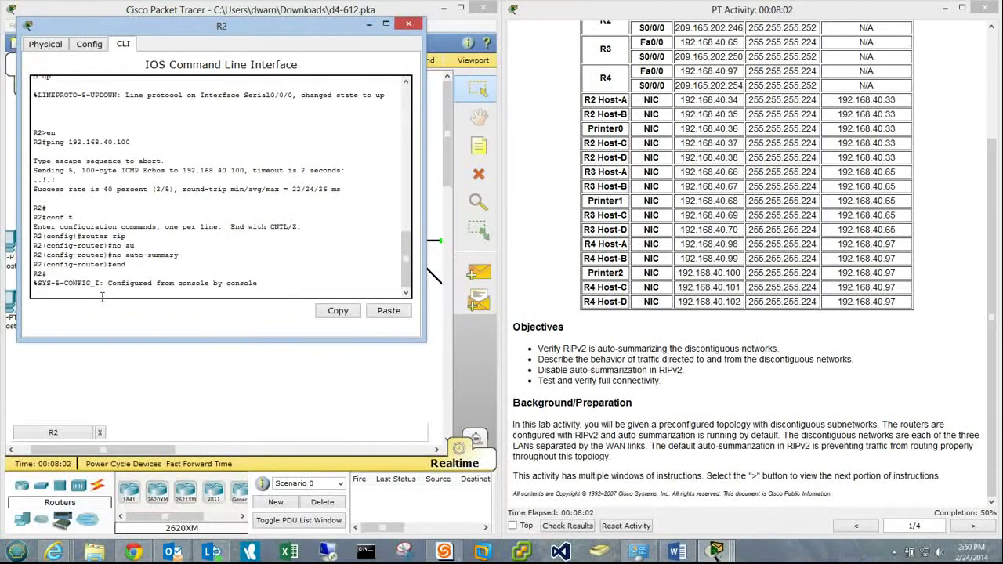
Close R2 and open R3's command line in privileged mode
left_click(408, 25)
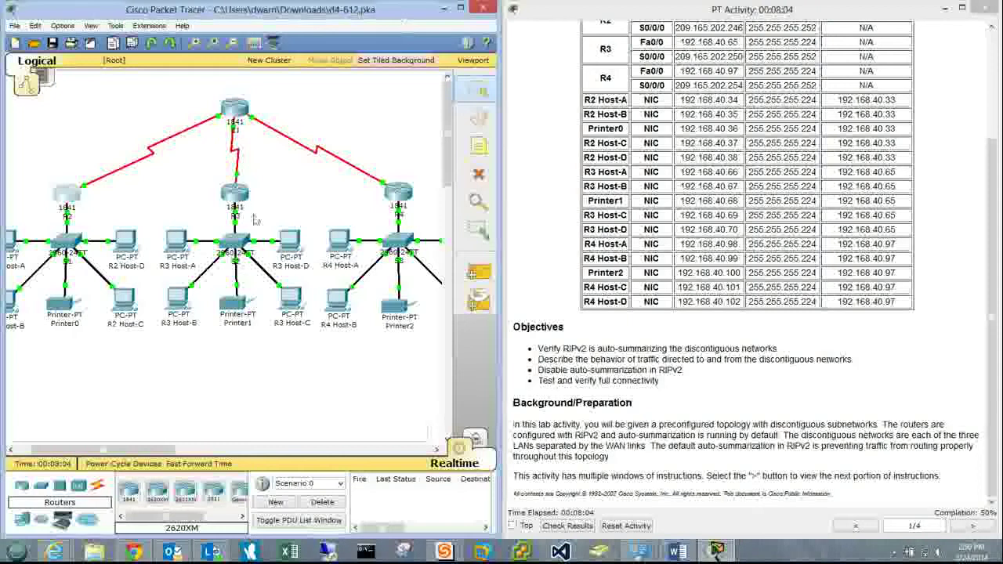
left_click(234, 198)
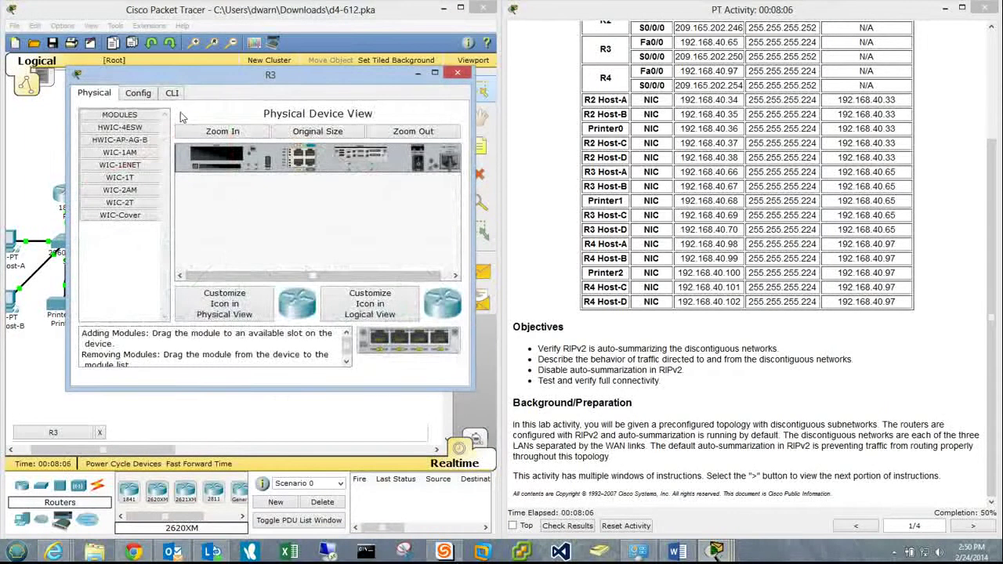
left_click(173, 93)
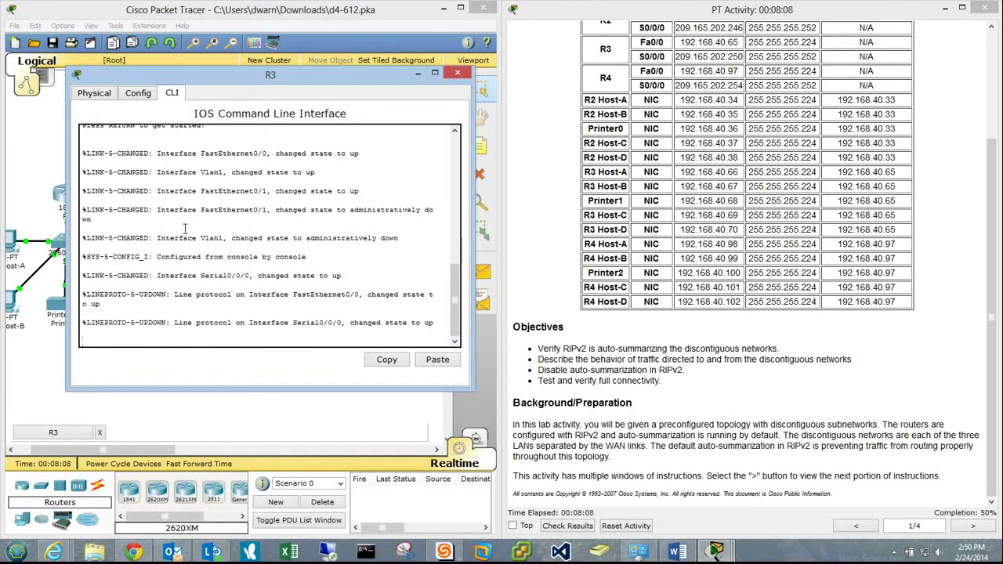
key("Return")
type("en")
key("Return")
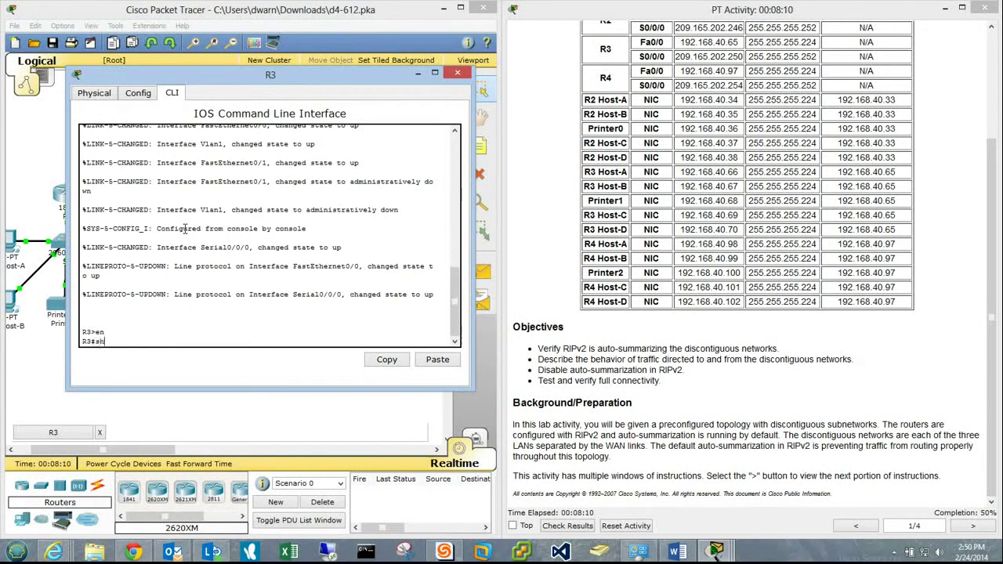
Run show ip protocols on R3, highlighting the routed networks 192.168.40.0 and 209.165.202.0
type("sho ip")
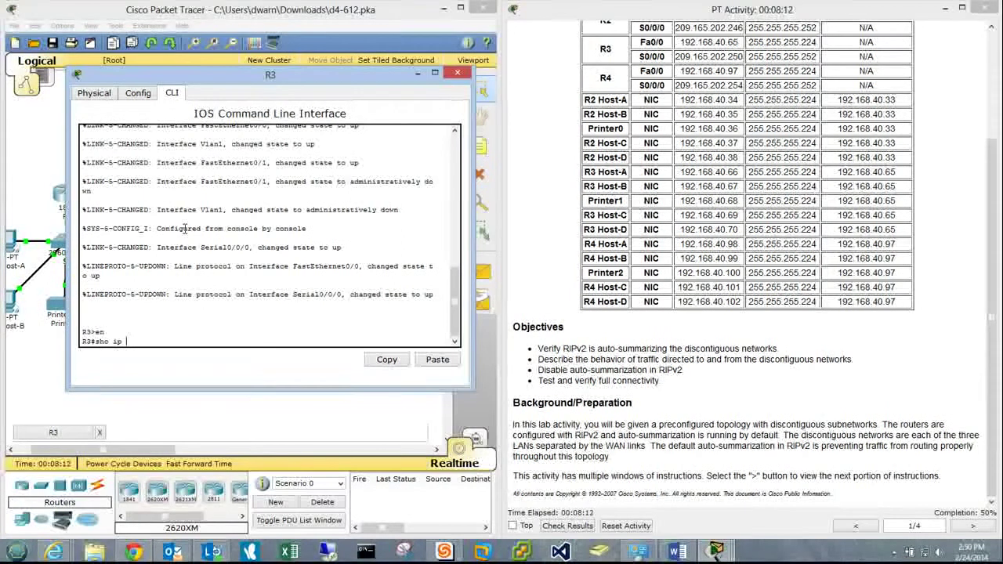
type(" prot")
key("Return")
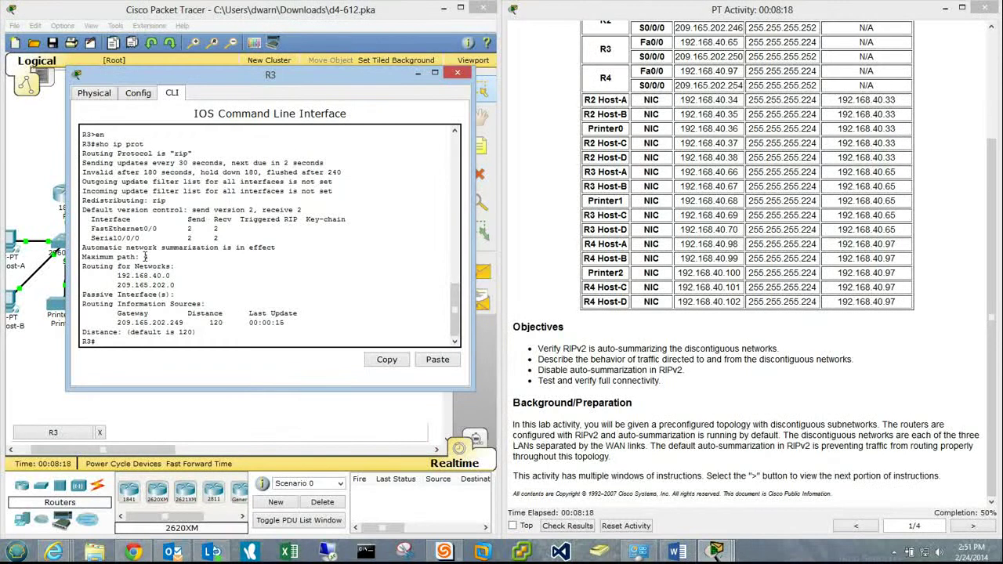
left_click_drag(117, 275, 174, 285)
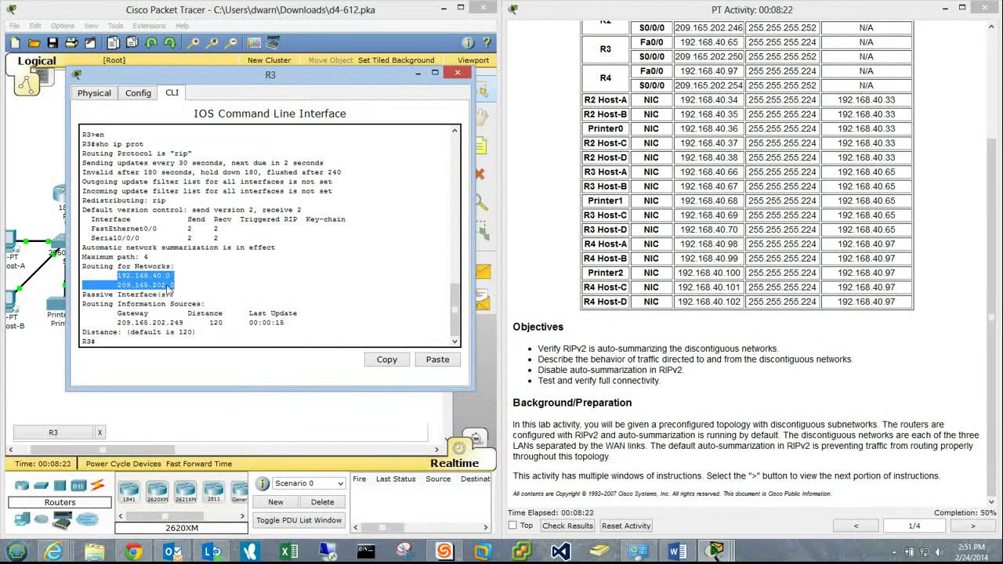
left_click(172, 339)
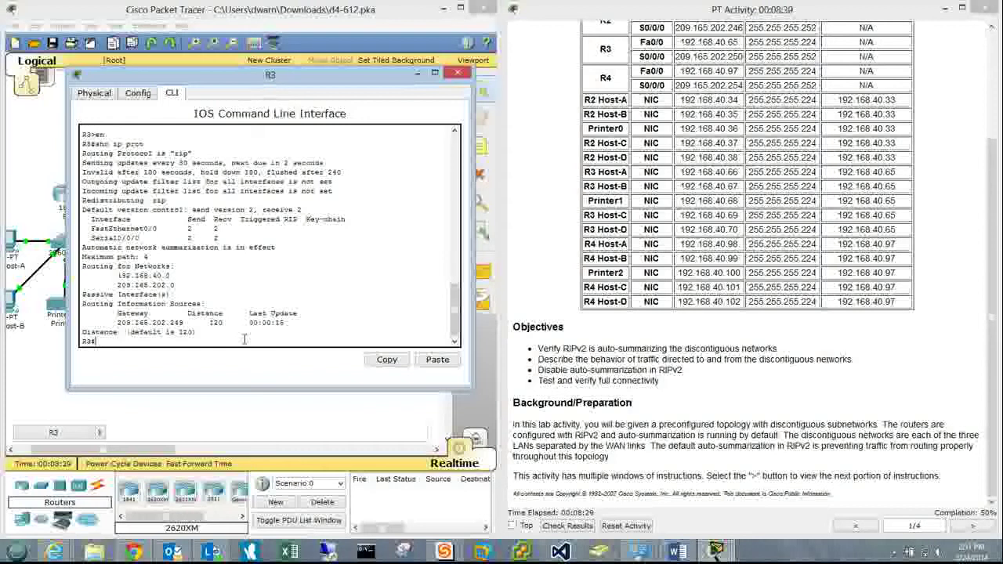
On R3, run conf t, router rip and no auto-summary, then end
type("conf t")
key("Return")
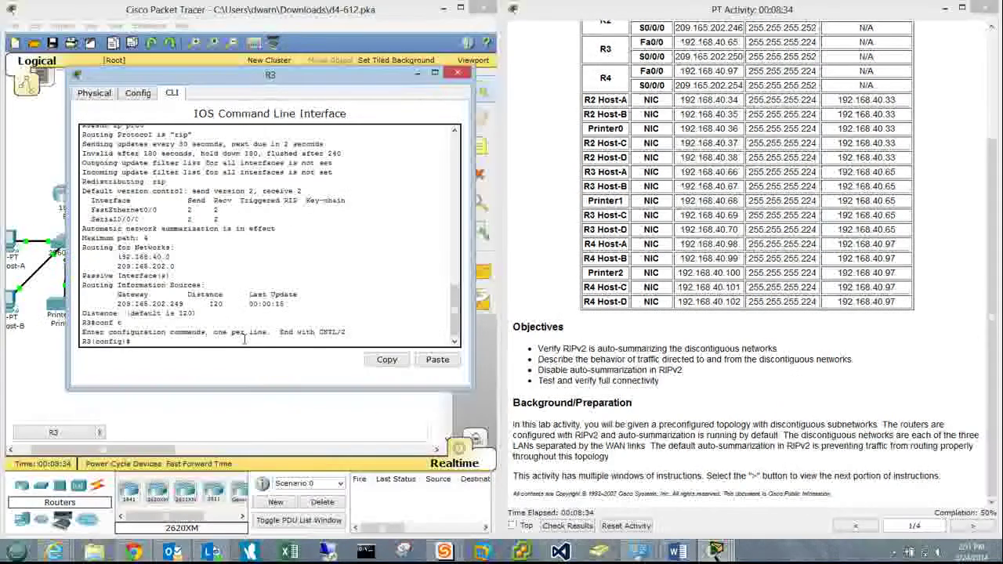
type("router rip")
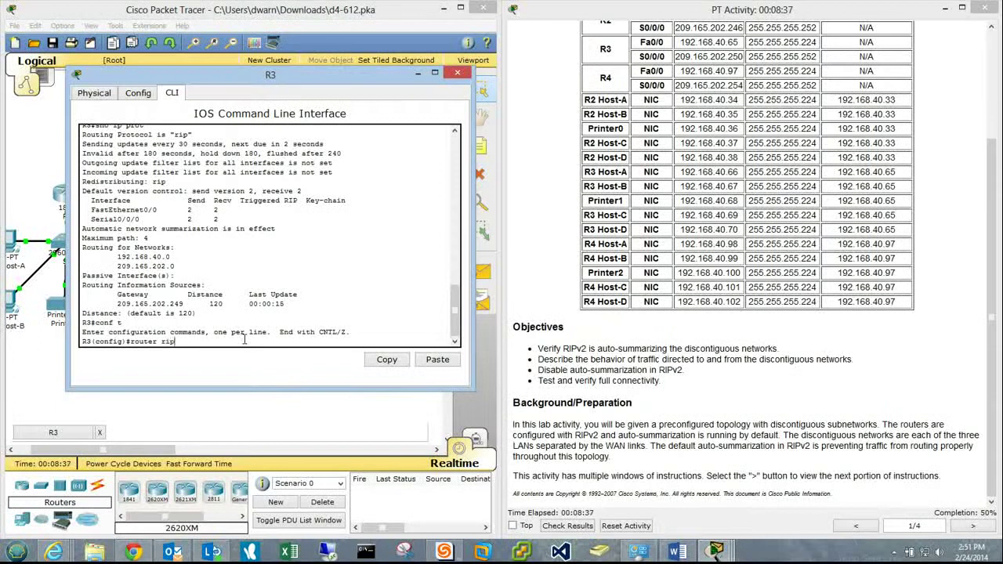
key("Return")
type("no")
key("Tab")
type("au")
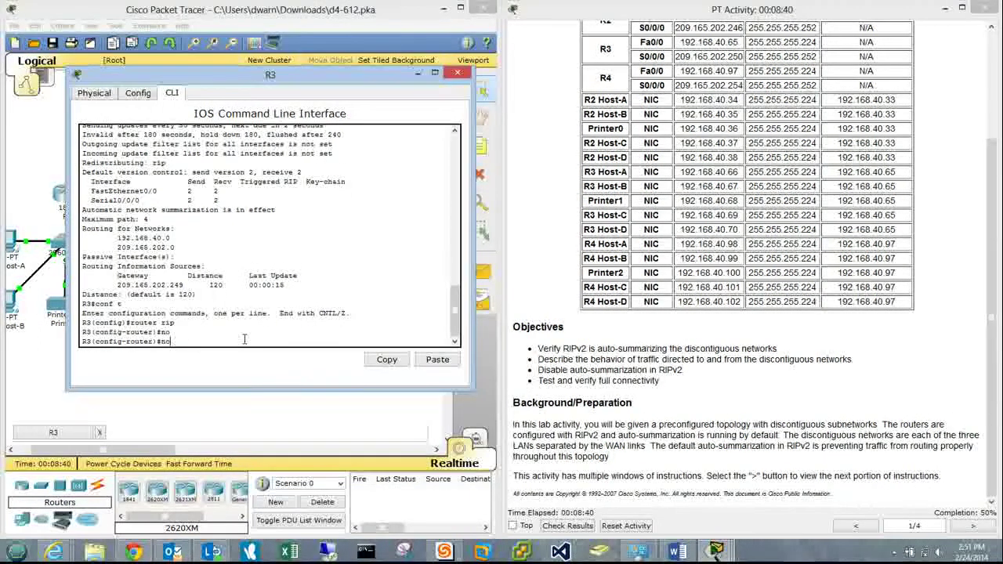
key("Tab")
key("Return")
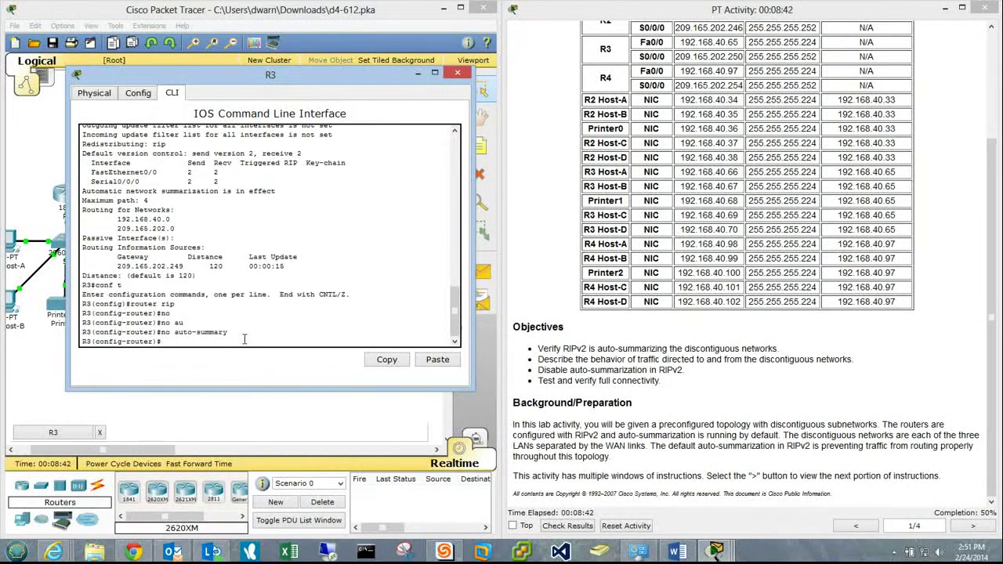
type("end")
key("Return")
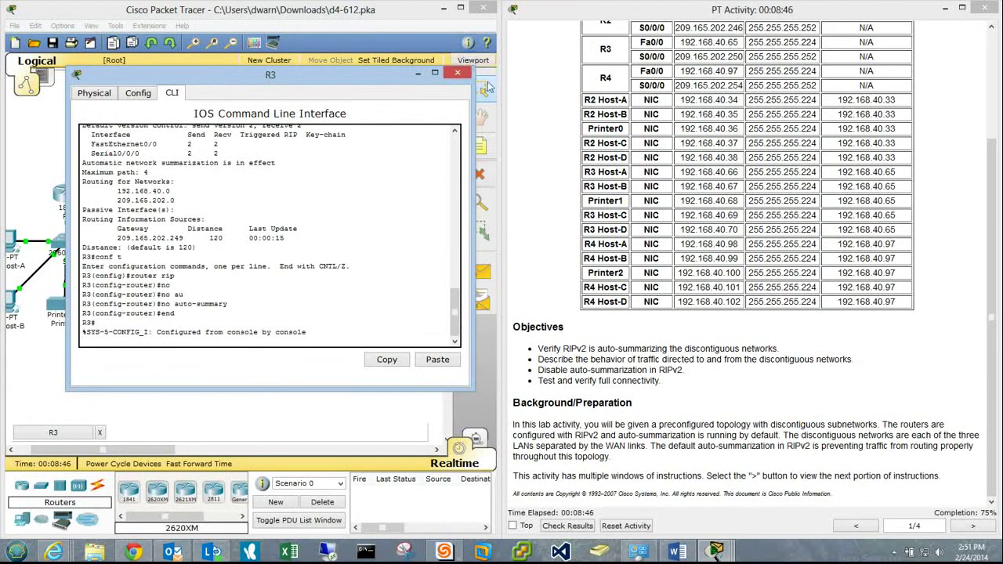
Close R3 and open R4's command line in privileged mode
left_click(458, 73)
left_click(392, 192)
left_click(237, 159)
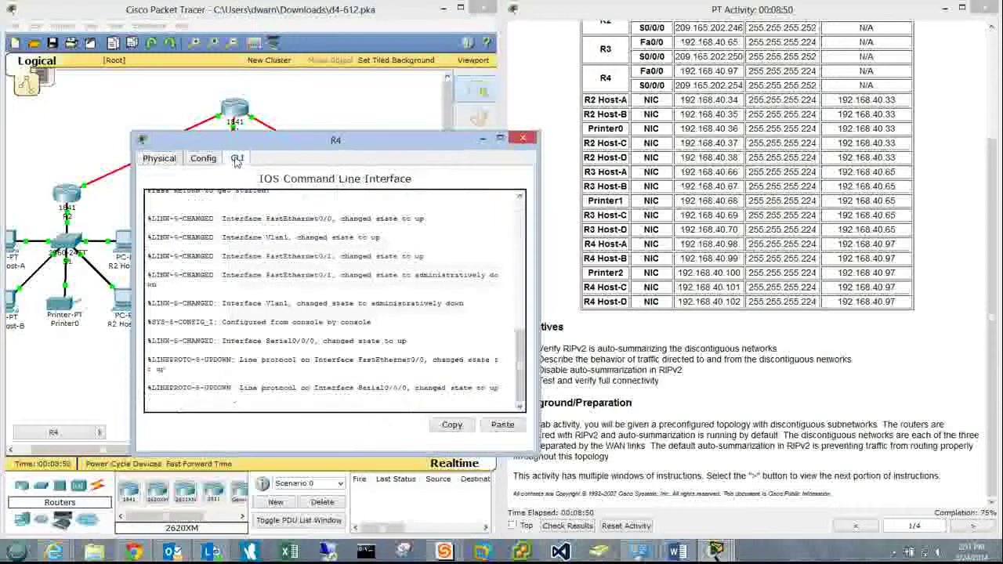
key("Return")
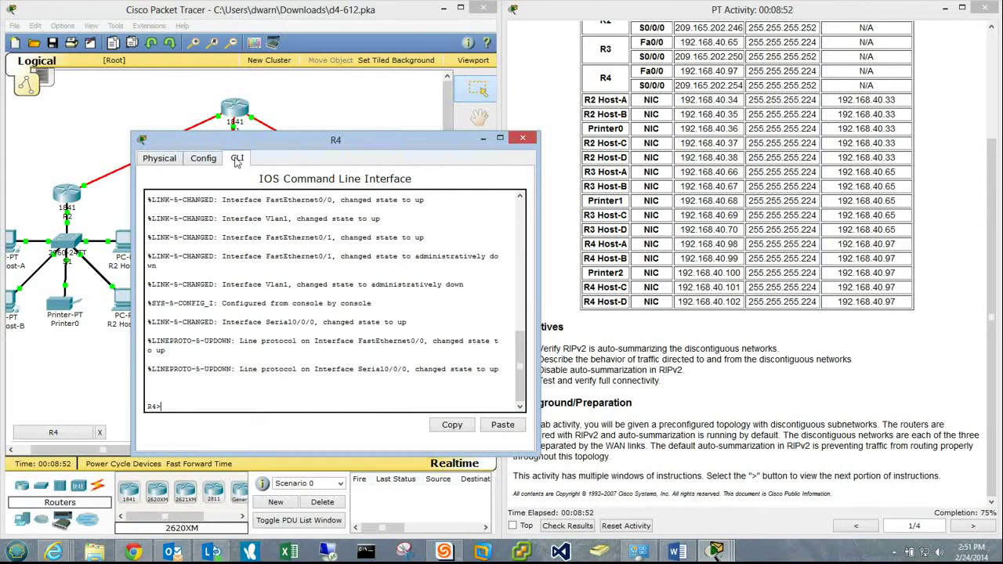
type("en")
key("Return")
On R4, run conf t, router rip and no auto-summary, then end
type("conf t")
key("Return")
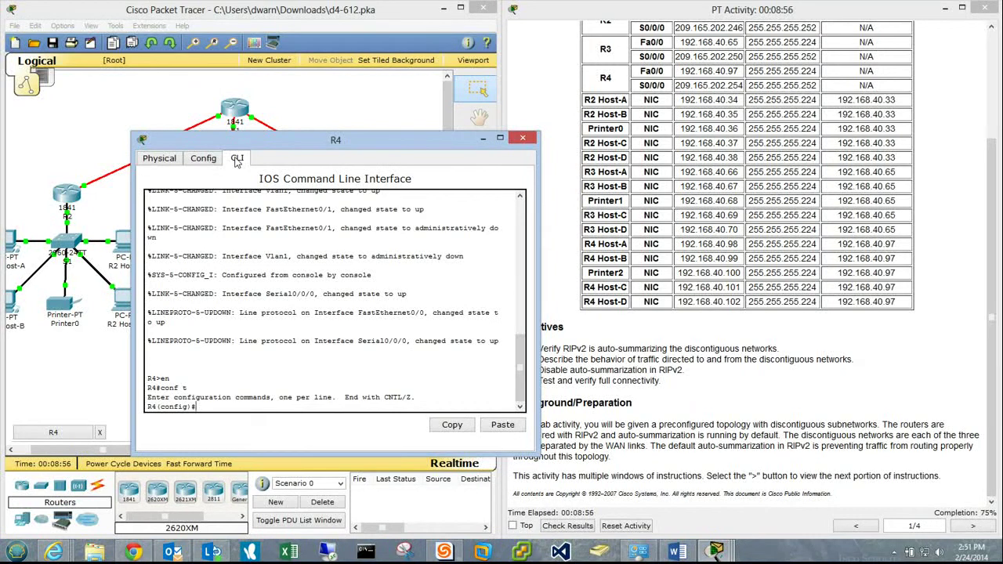
type("nfig)#router rip")
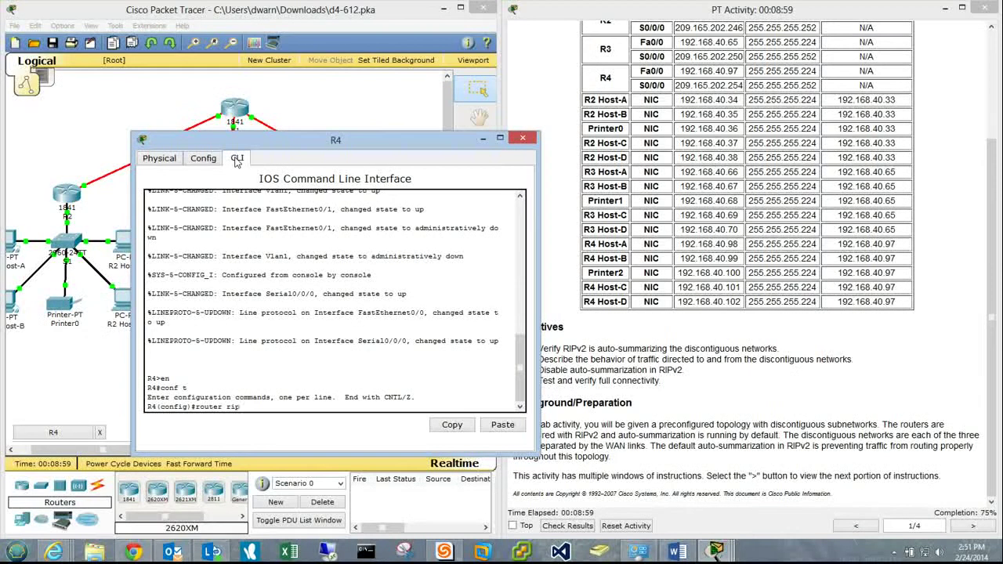
key("Return")
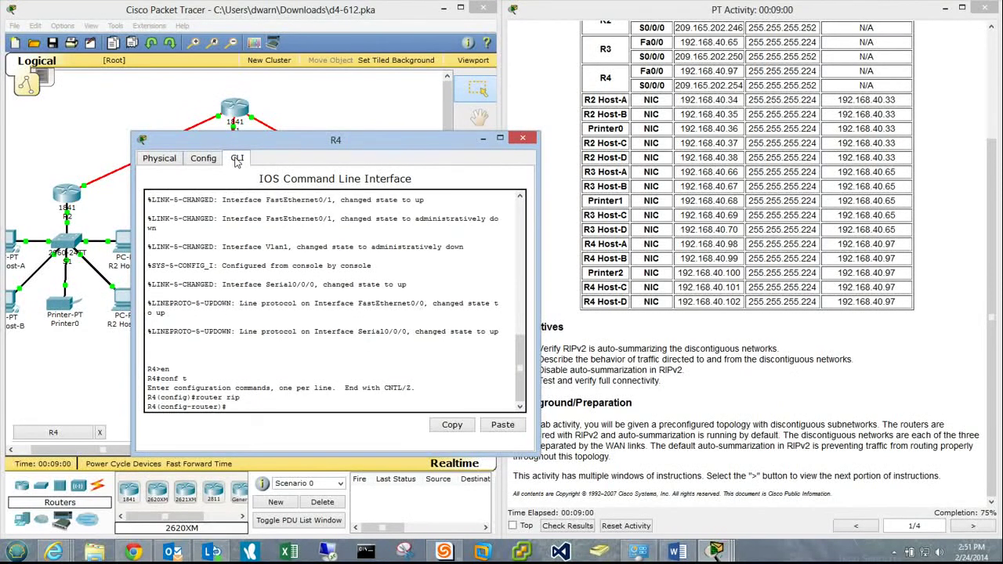
type("no a")
key("Tab")
key("Return")
type("end")
key("Return")
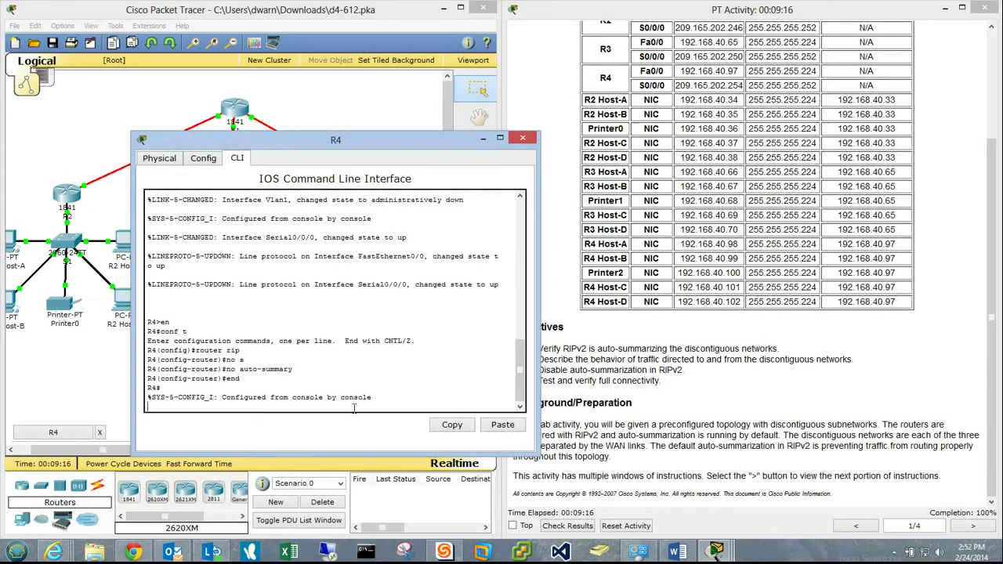
Ping R2 Host-A at 192.168.40.34 from R4 twice, reaching 5/5 success
key("Return")
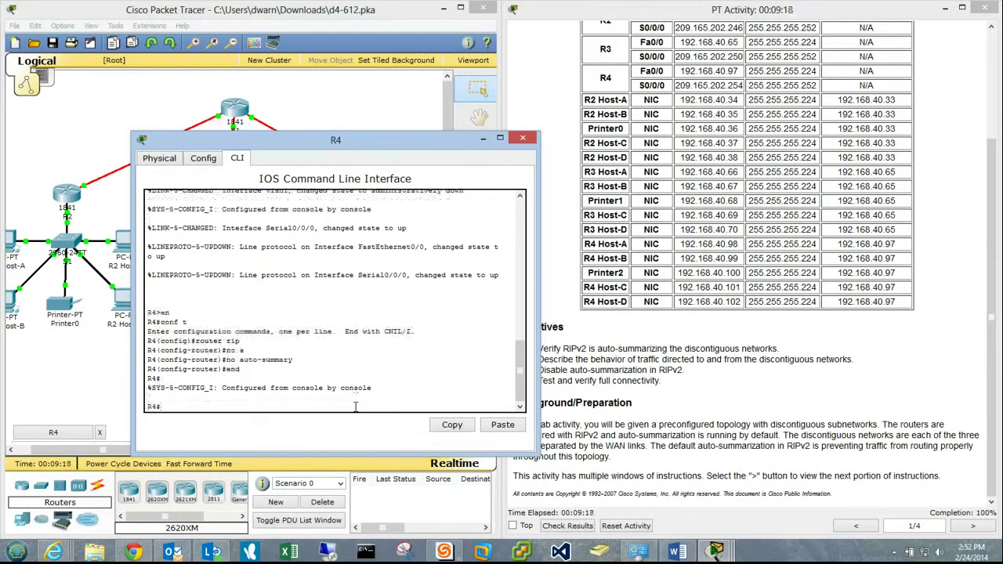
type("sh i")
type("g")
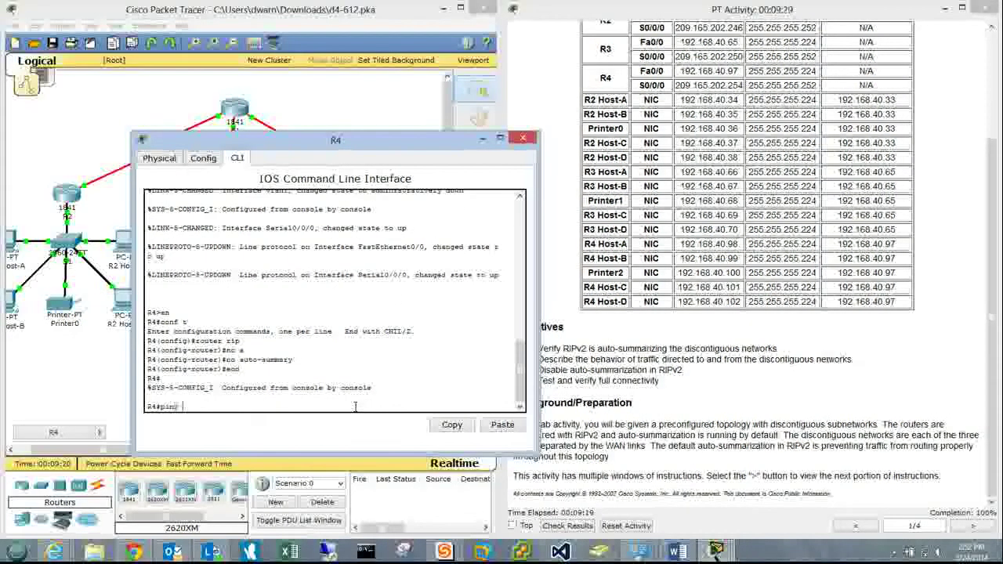
type(" 192.1")
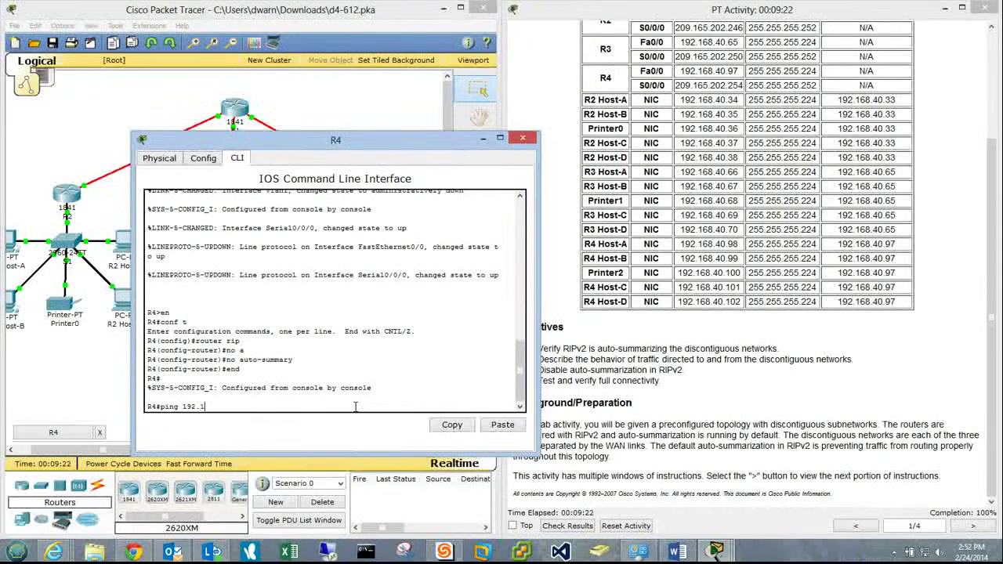
type("68.40.34")
key("Return")
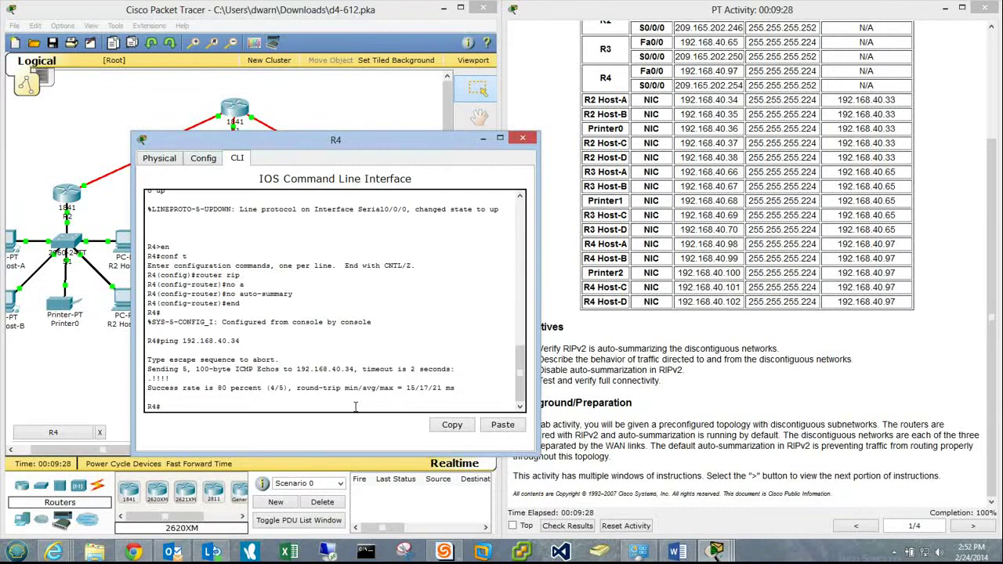
key("Up")
key("Return")
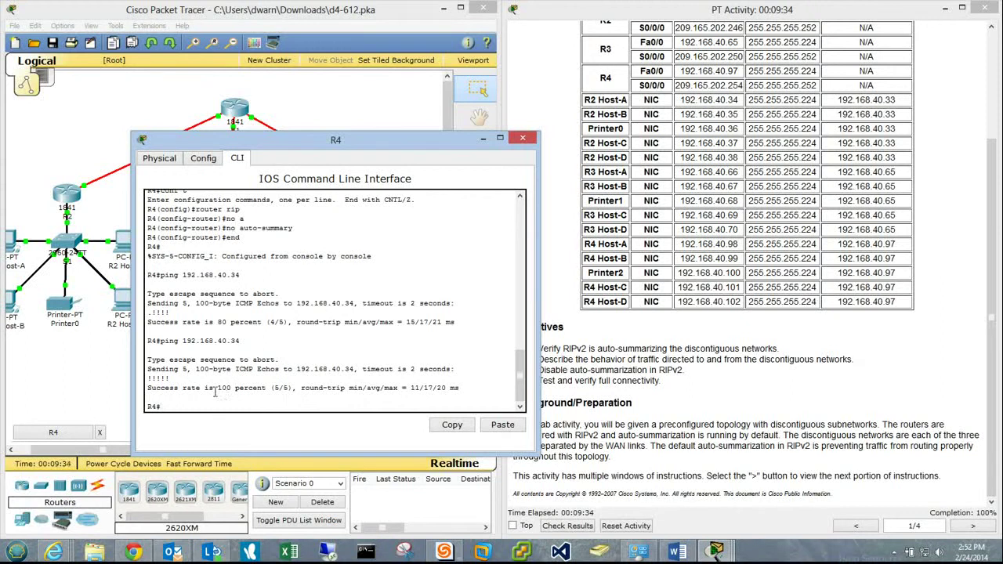
Close R4's window and return focus to the activity instructions
left_click(522, 138)
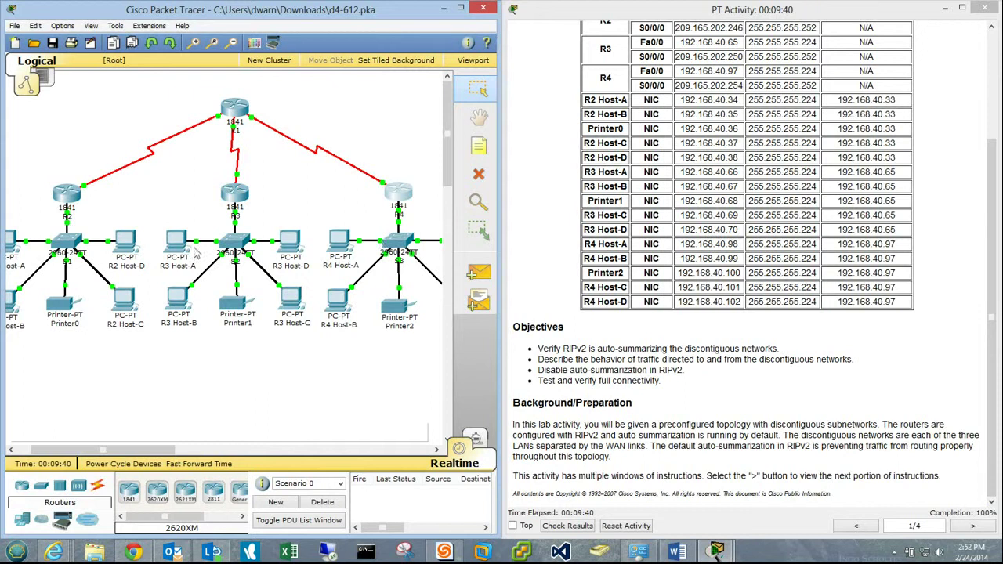
left_click(742, 162)
left_click(894, 555)
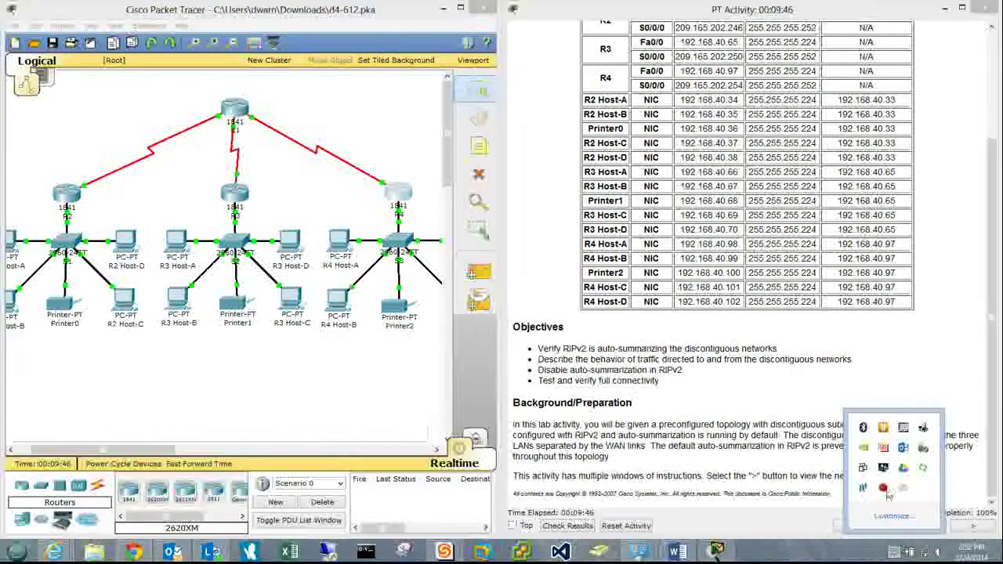